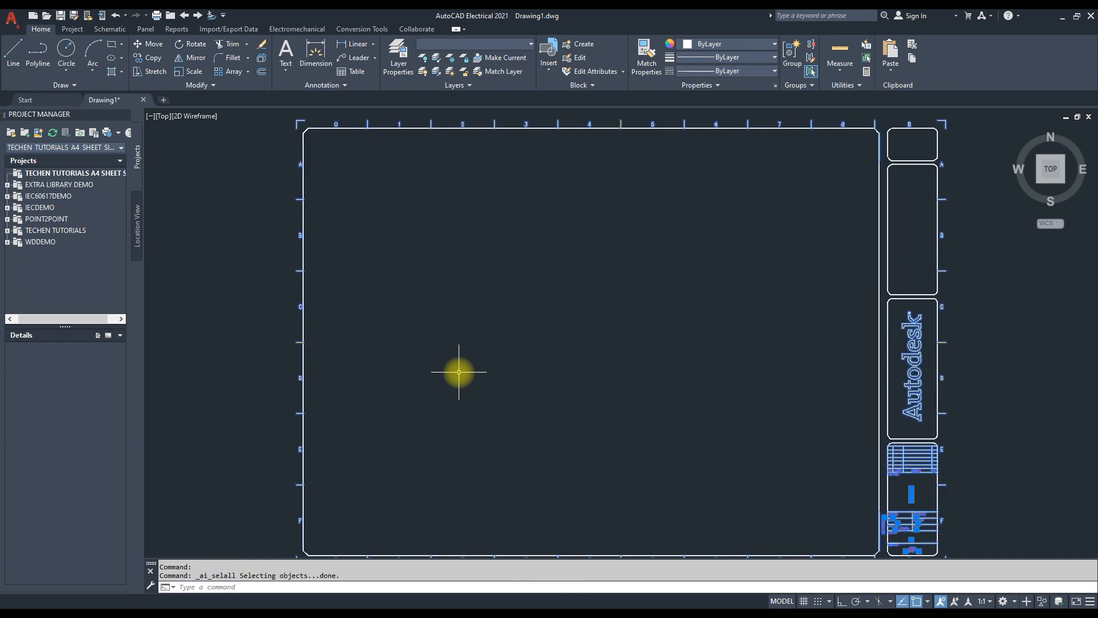
Step: Erase the selected title block sheet and draw a 297 by 210 mm rectangle with its first corner at 0,0
key(Delete)
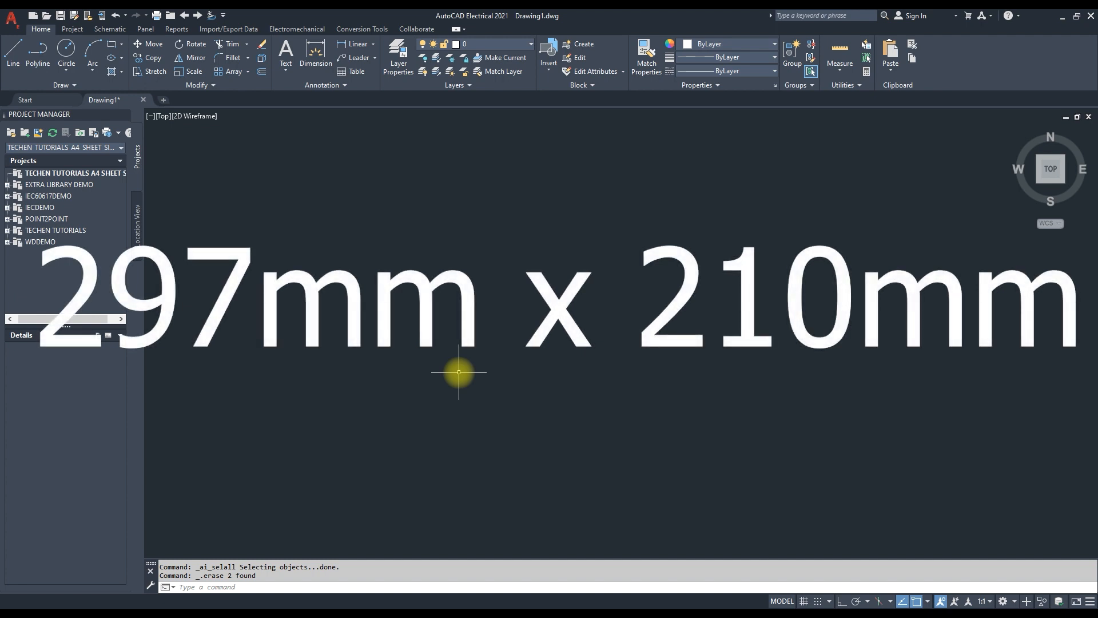
text(r)
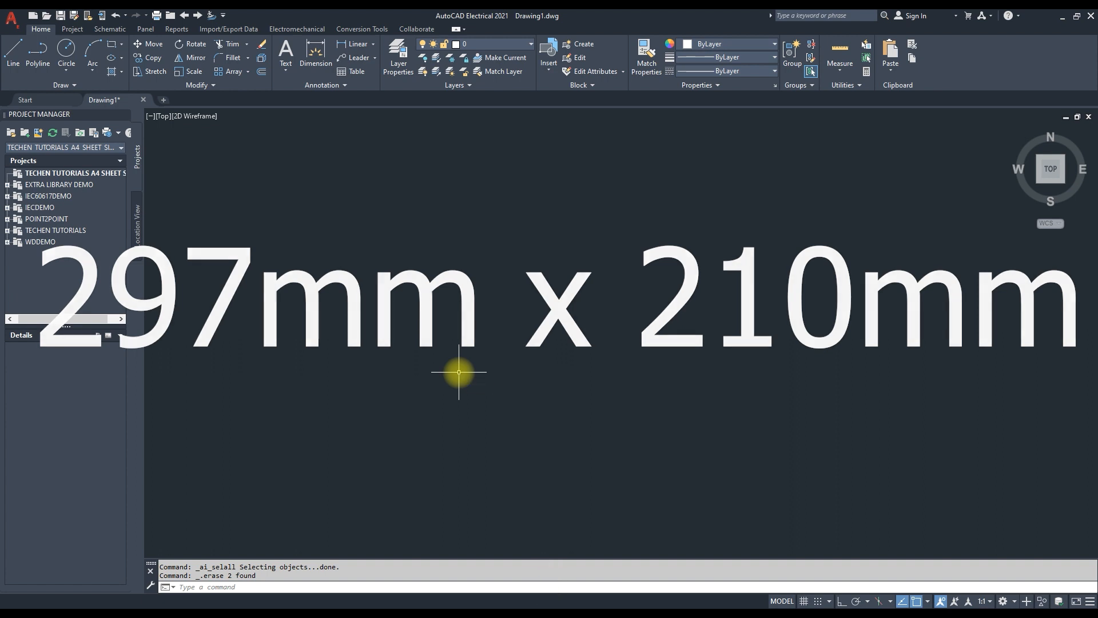
text(re)
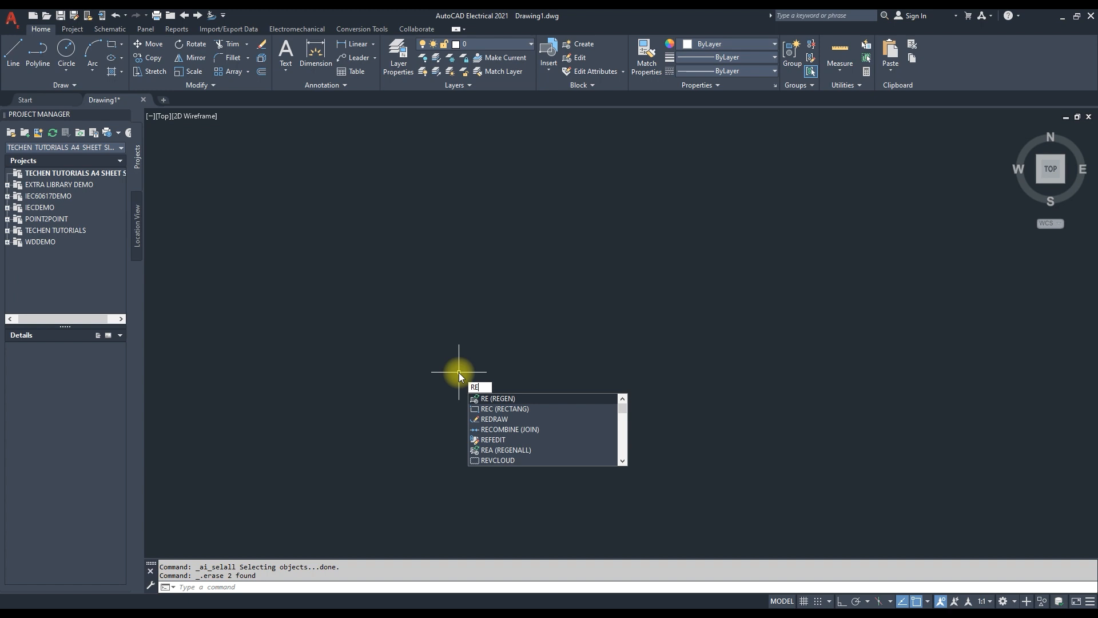
text(c)
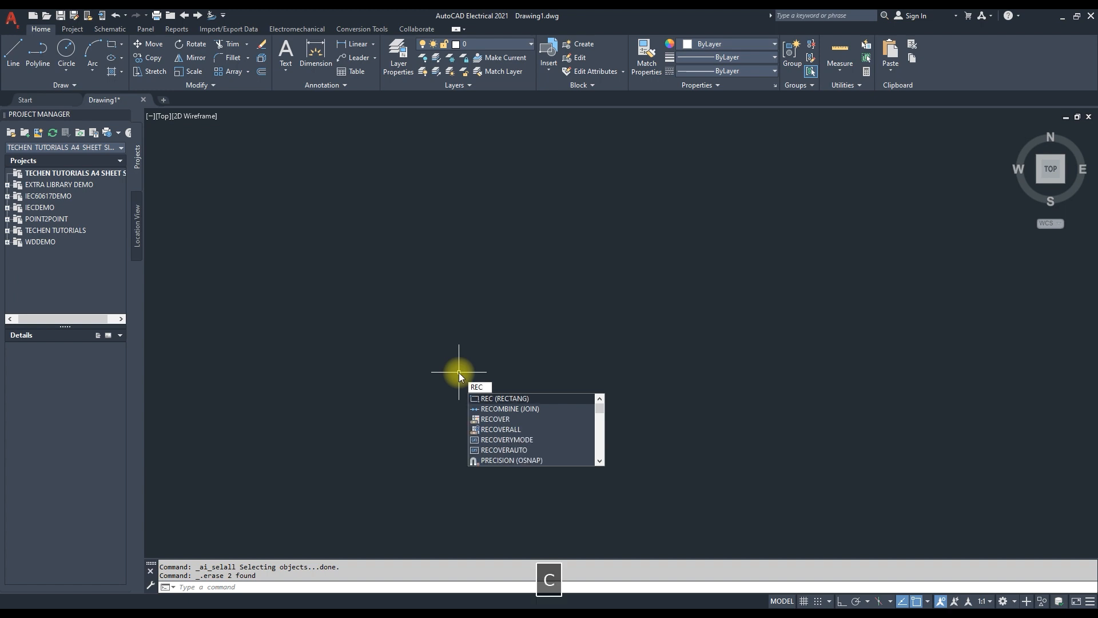
key(Return)
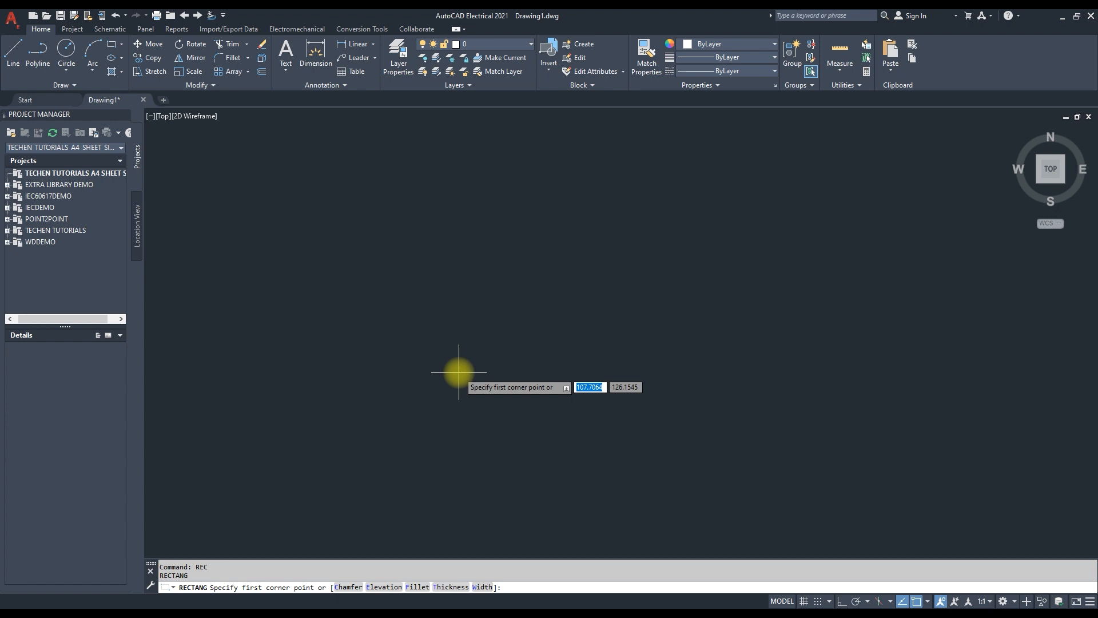
text(0,0)
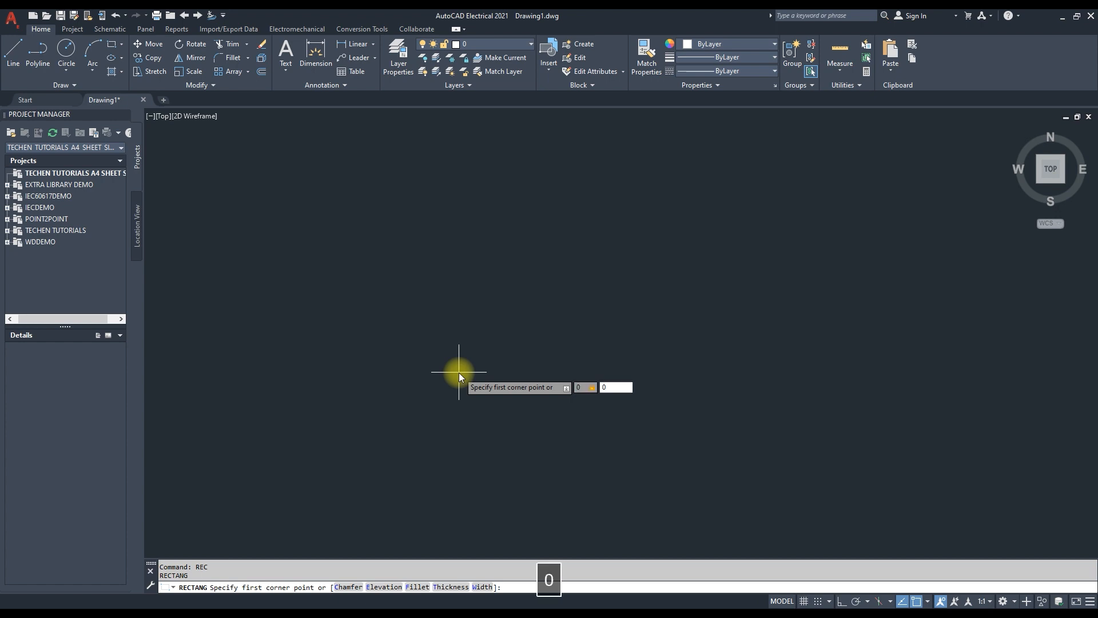
key(Return)
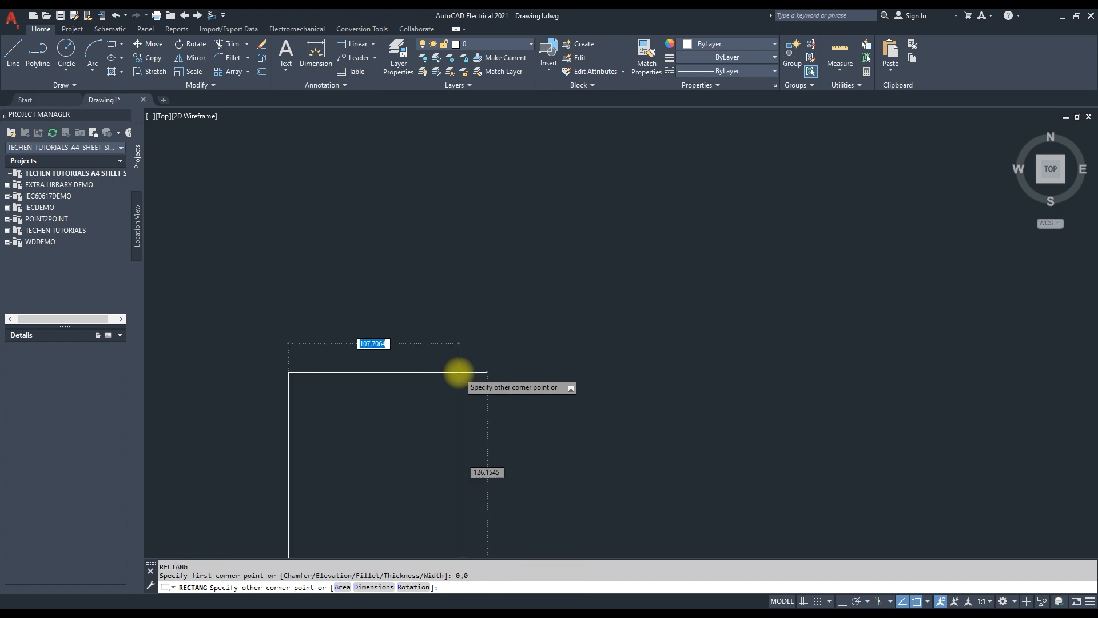
text(d)
key(Return)
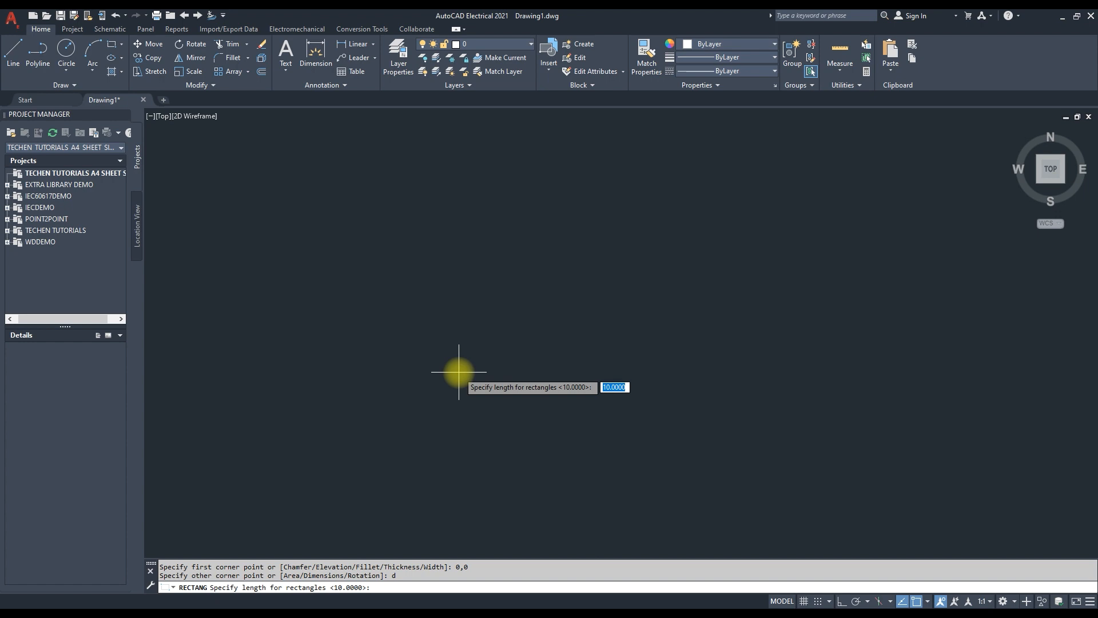
text(297)
key(Return)
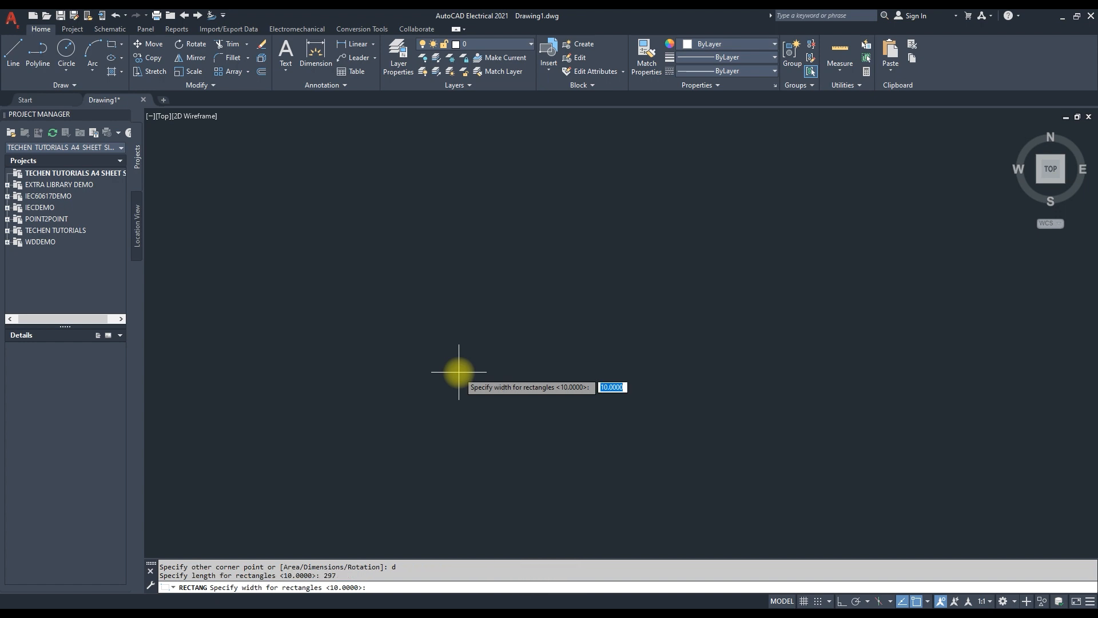
text(210)
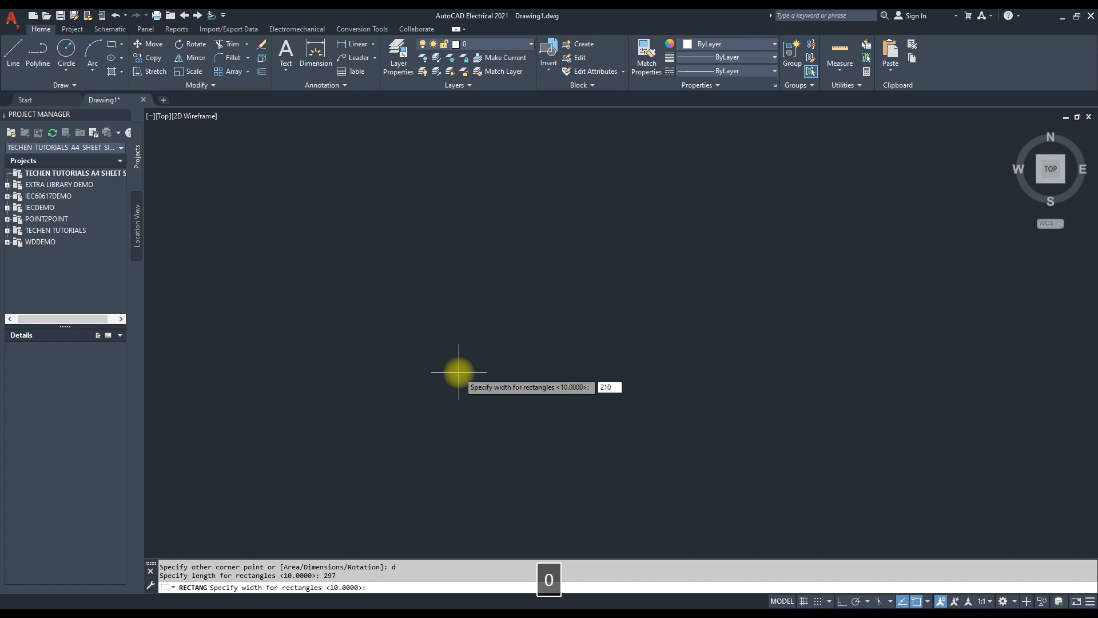
key(Return)
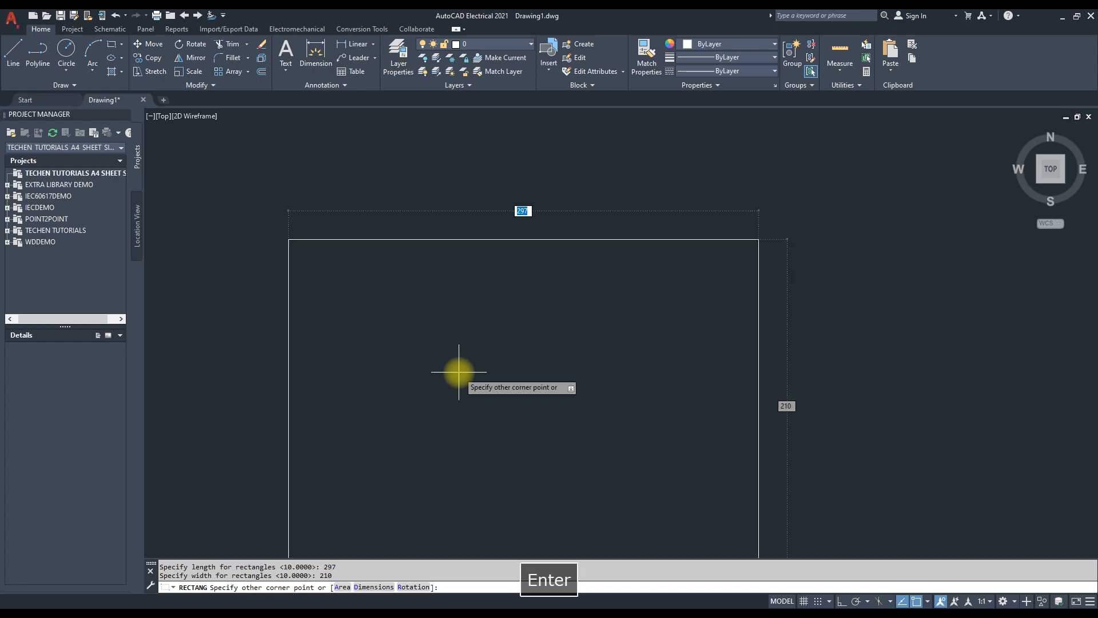
click(459, 372)
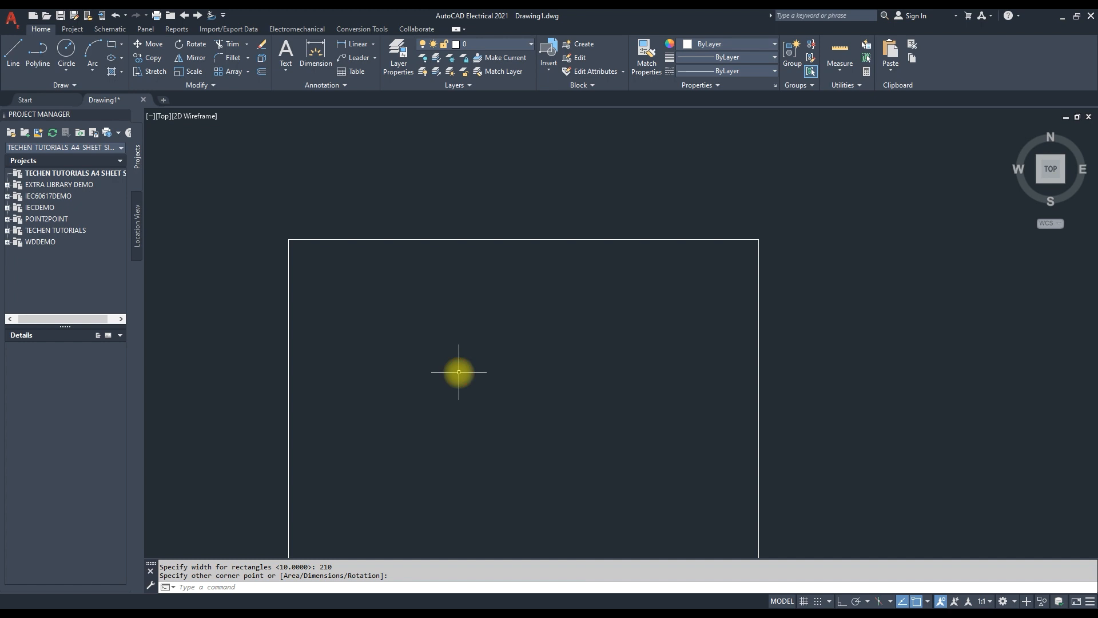
middle_click(459, 372)
middle_click(458, 371)
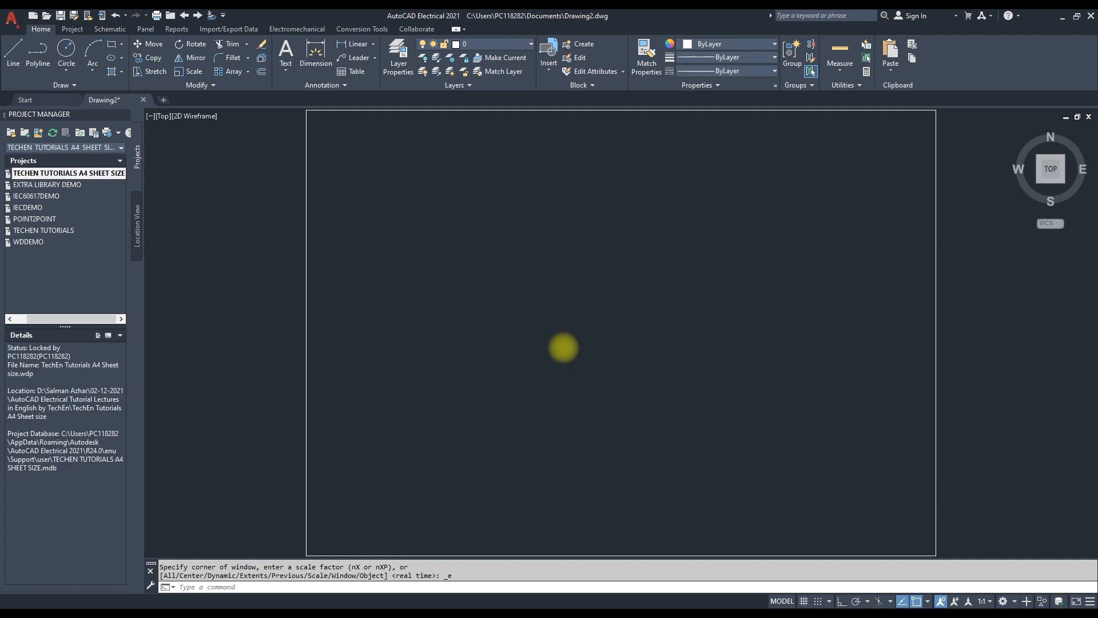
Step: Offset the sheet rectangle 5 mm inward to form the inner border
text(OFFSET)
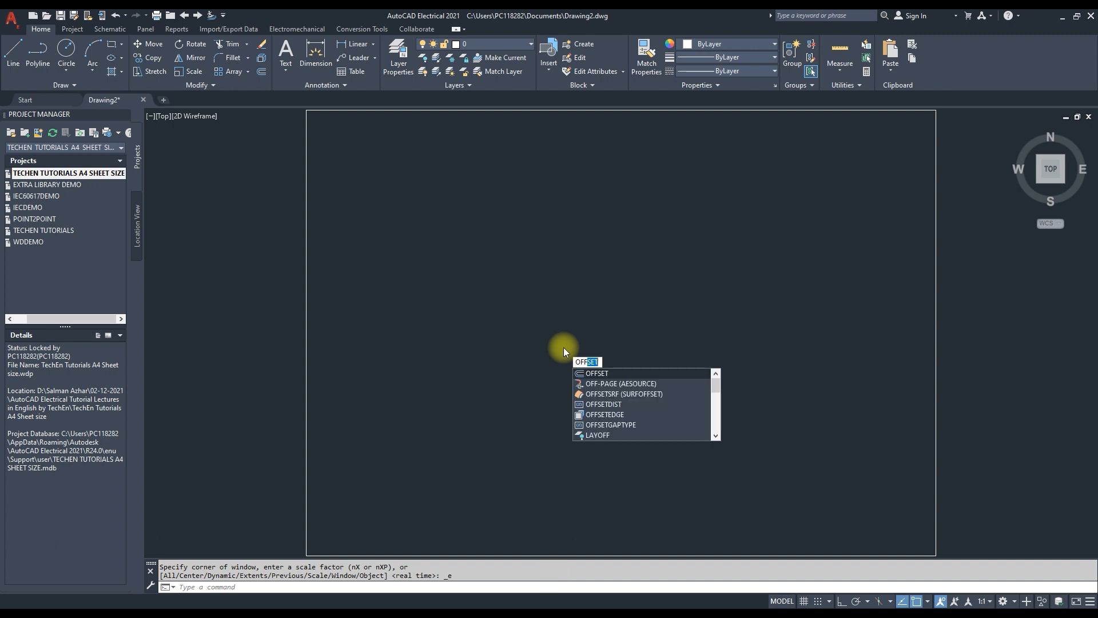
key(Return)
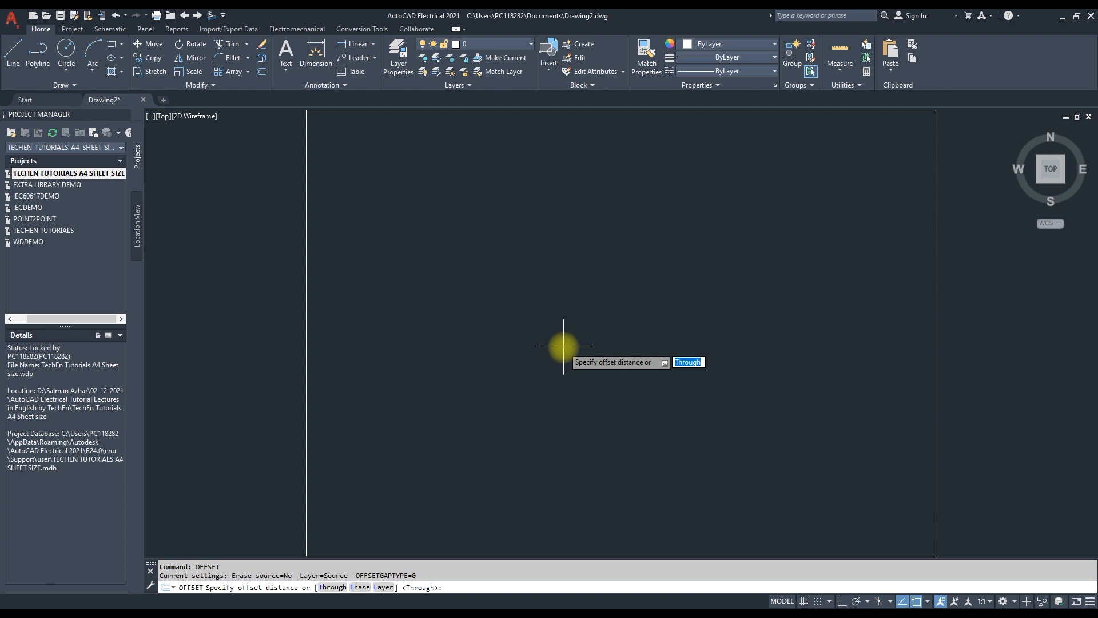
text(5)
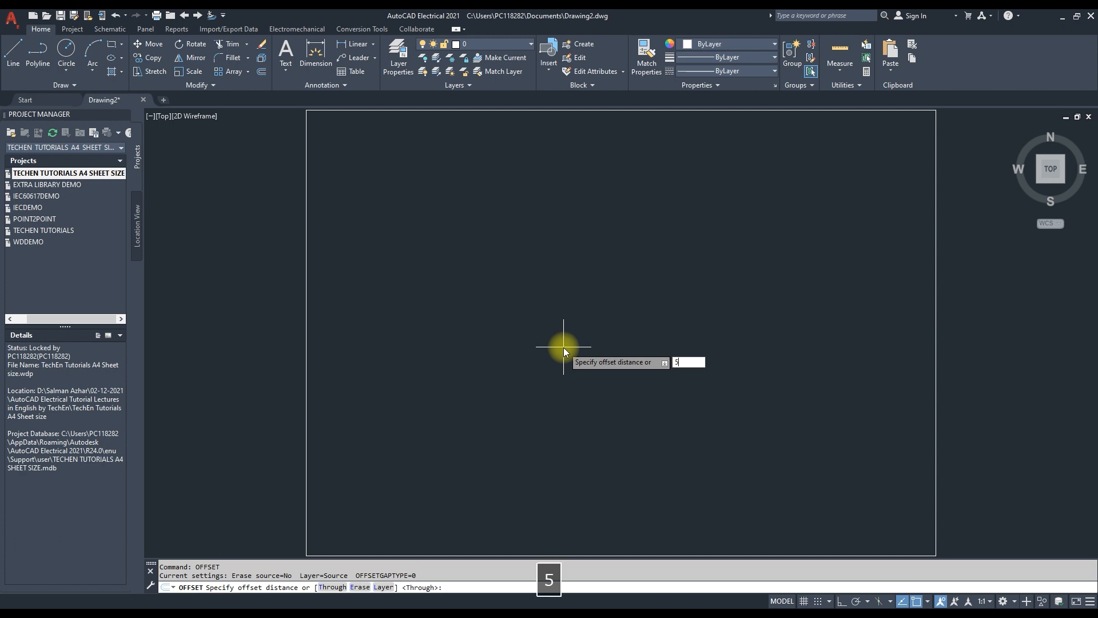
key(Return)
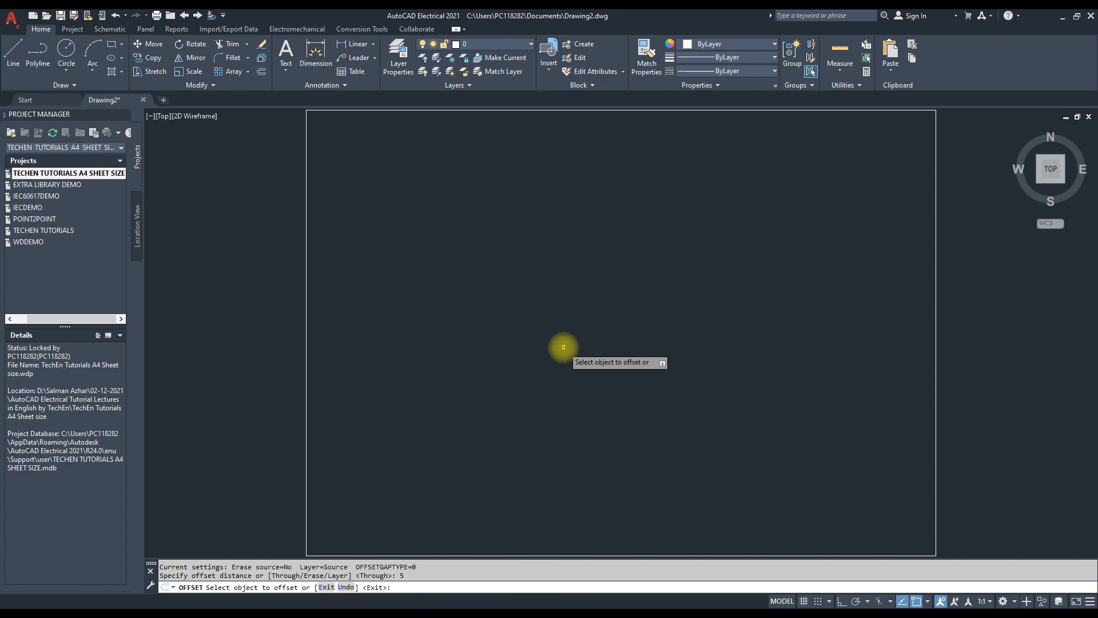
click(614, 109)
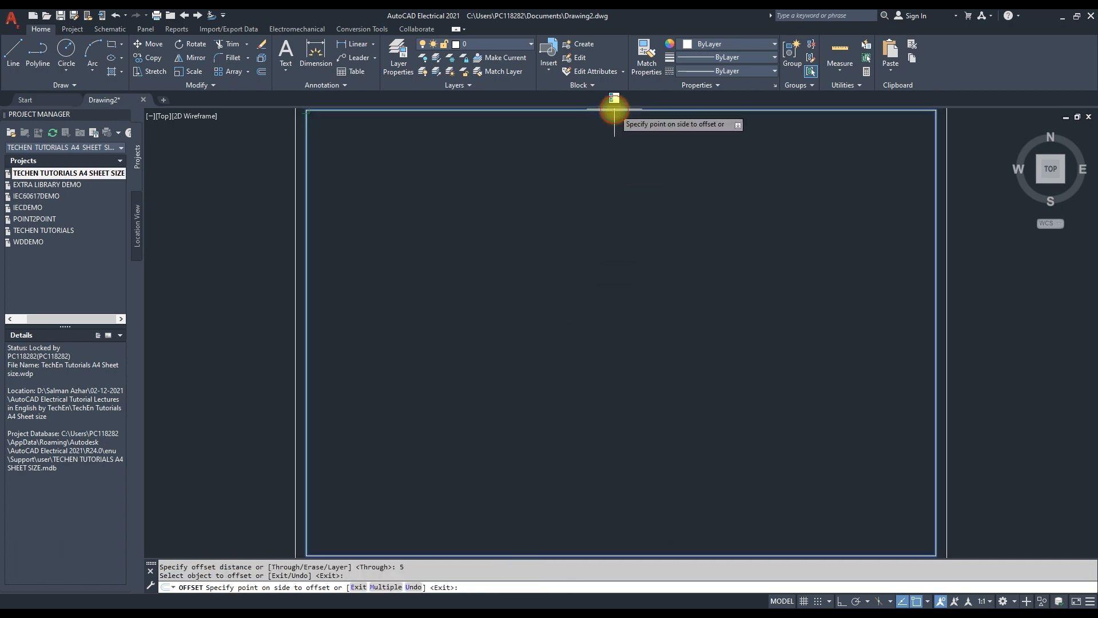
click(638, 250)
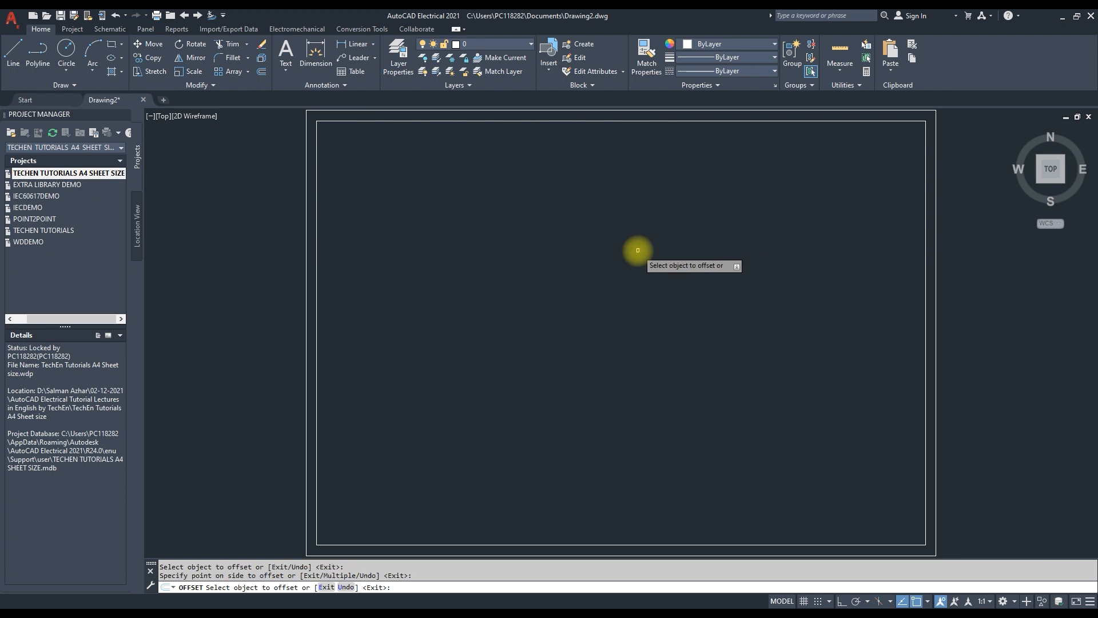
key(Return)
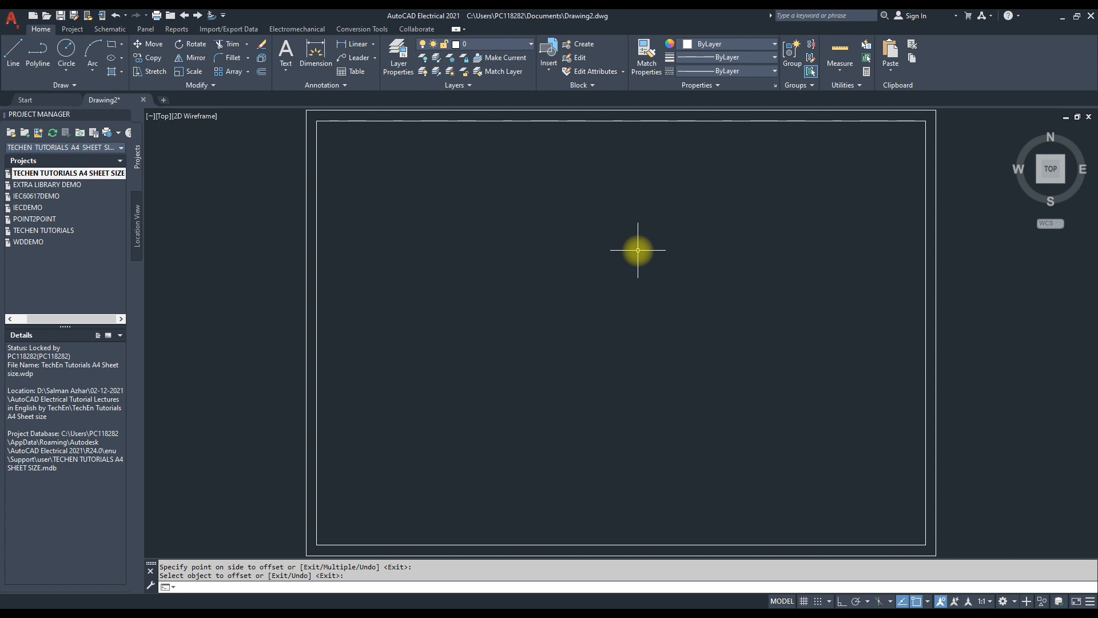
Step: Start the X-Y grid setup and pick the inner border's upper-left corner as the grid origin
click(107, 32)
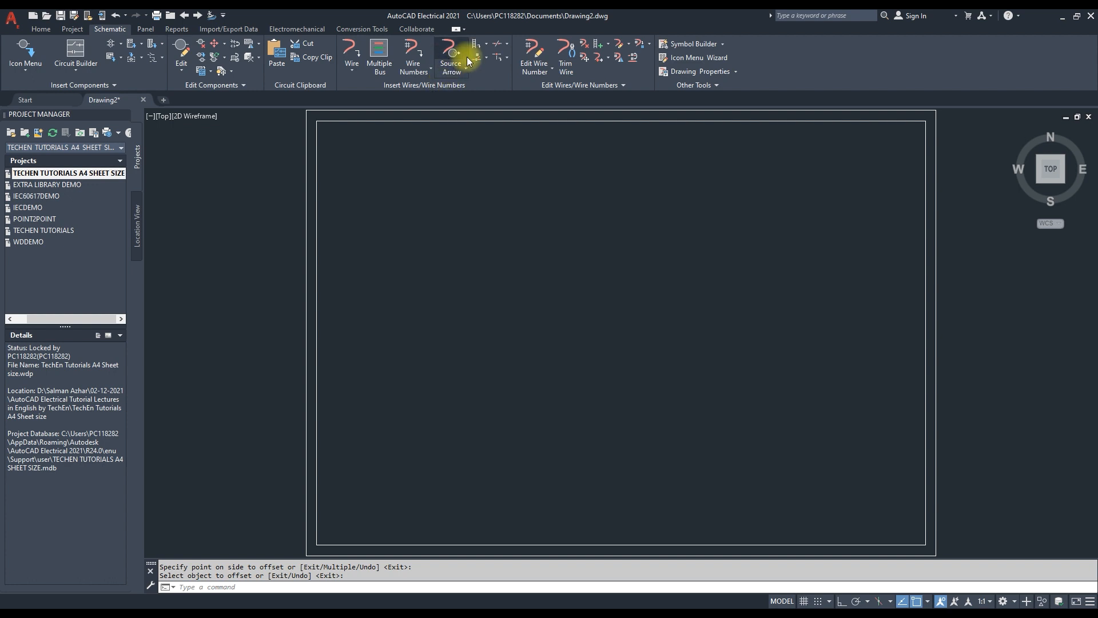
click(484, 43)
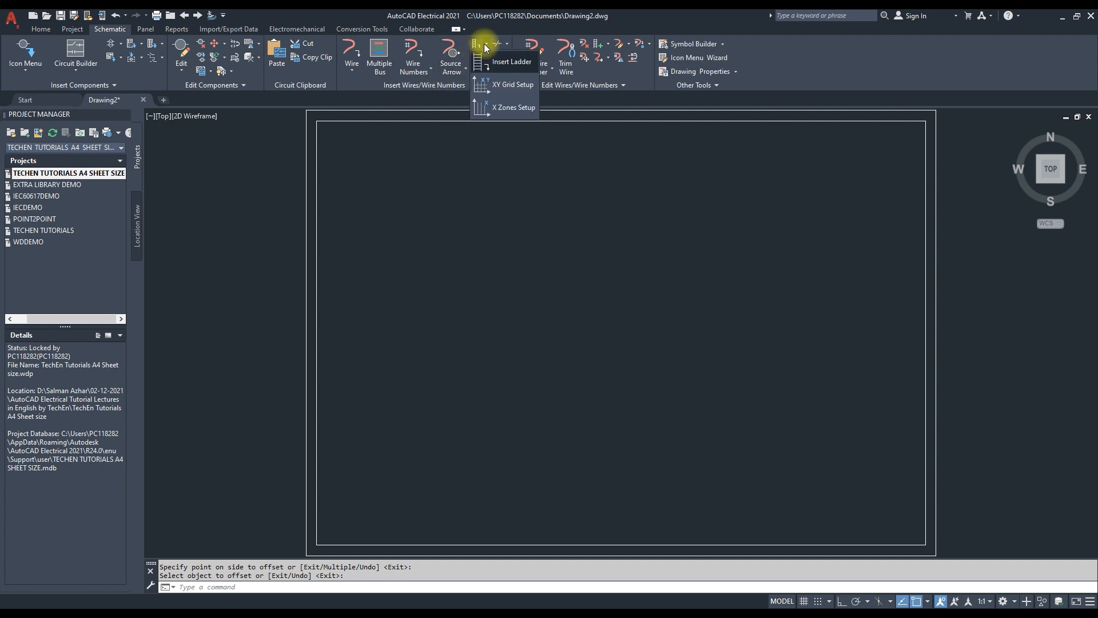
click(509, 85)
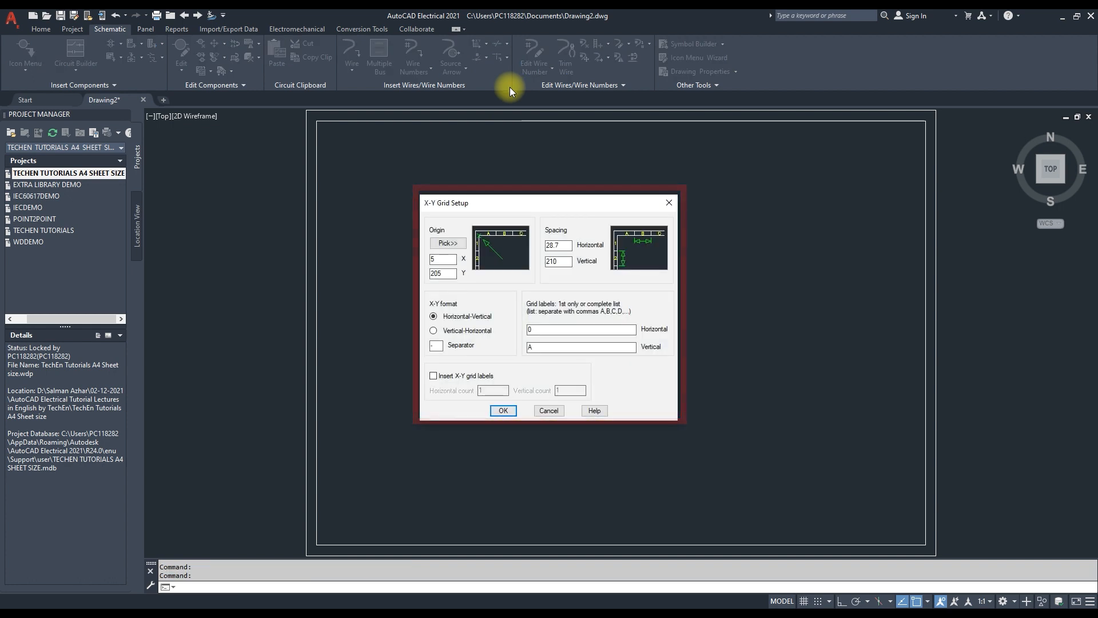
click(455, 242)
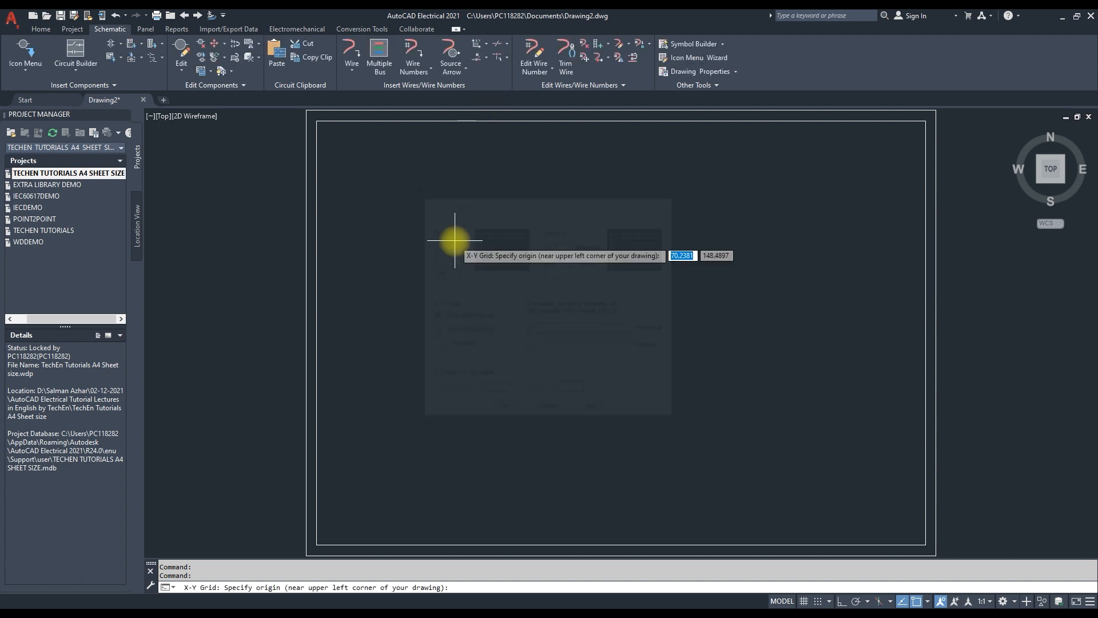
click(316, 120)
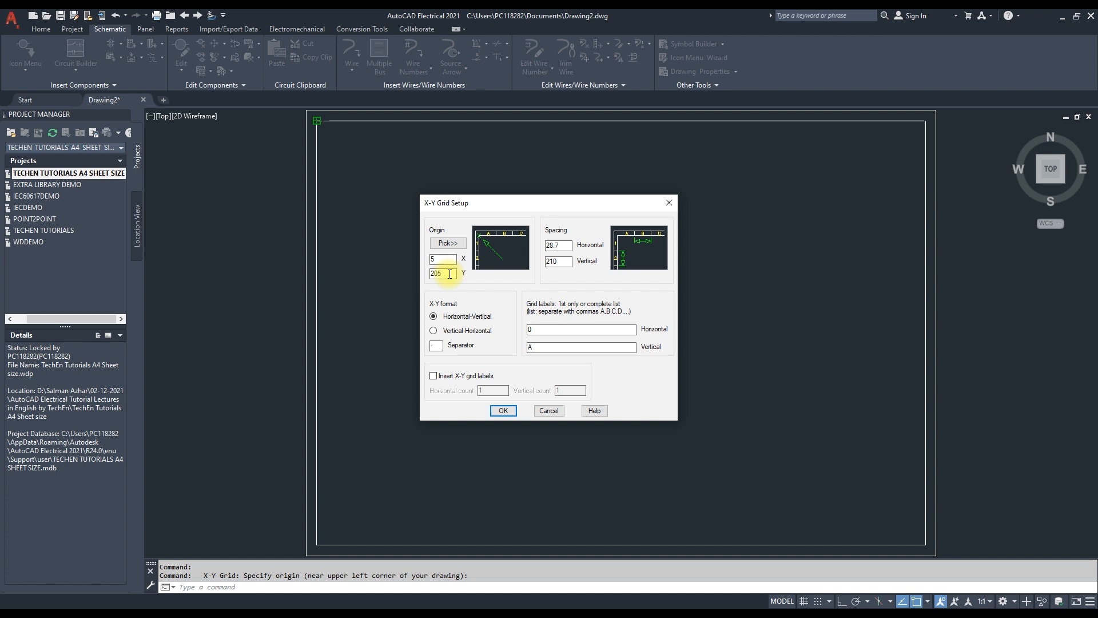
Step: Set the grid spacing to 28.7 horizontal and 20 vertical
drag(559, 245, 543, 243)
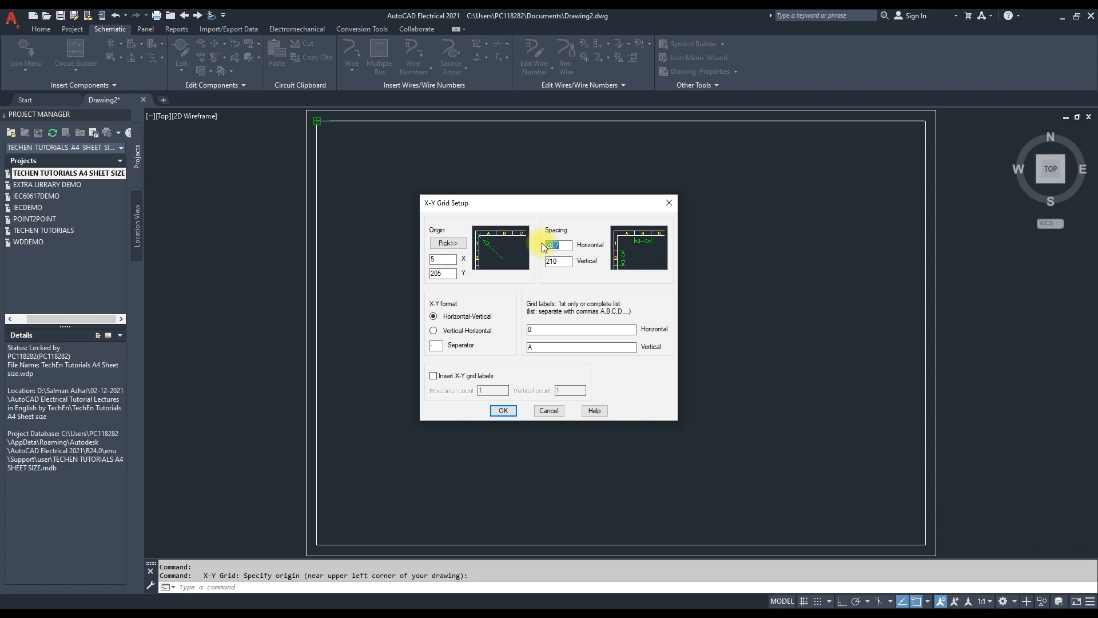
text(28.7)
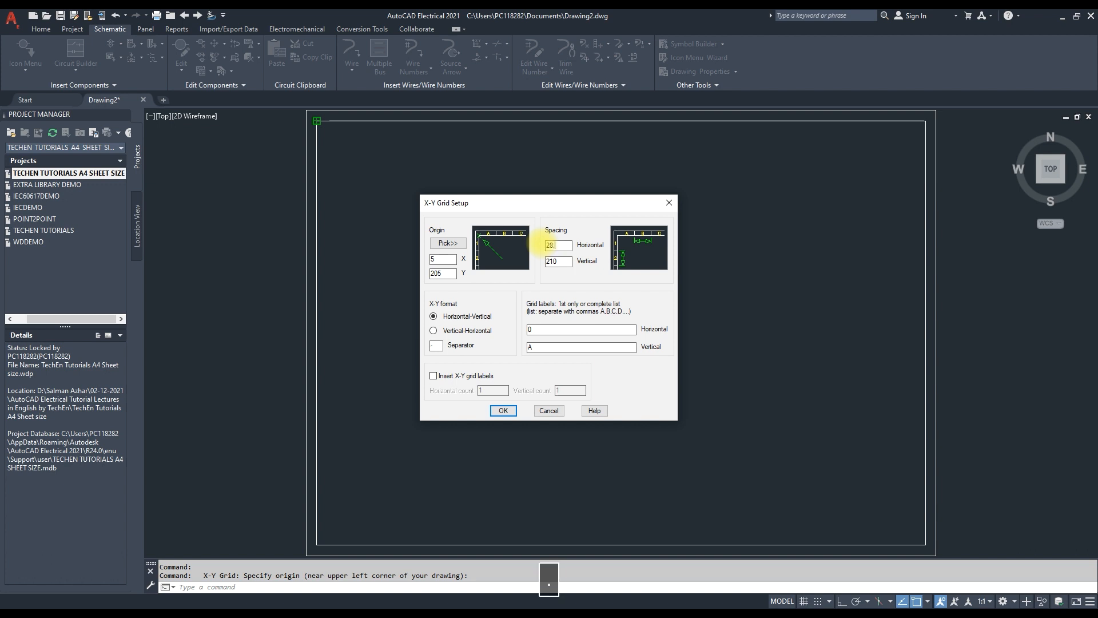
click(561, 263)
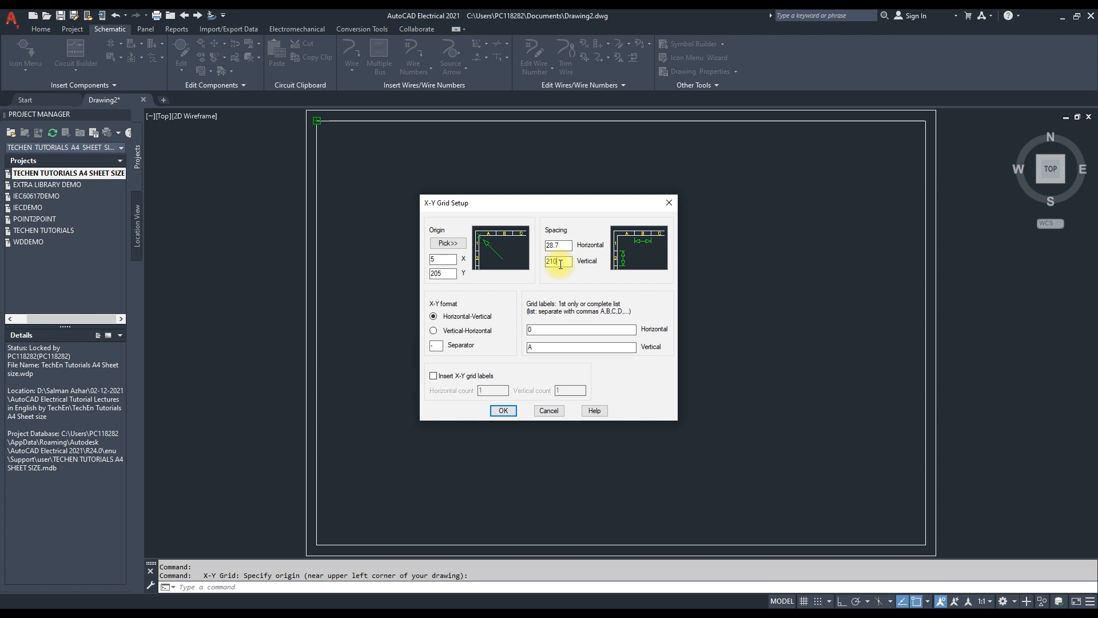
key(BackSpace)
key(BackSpace)
text(0)
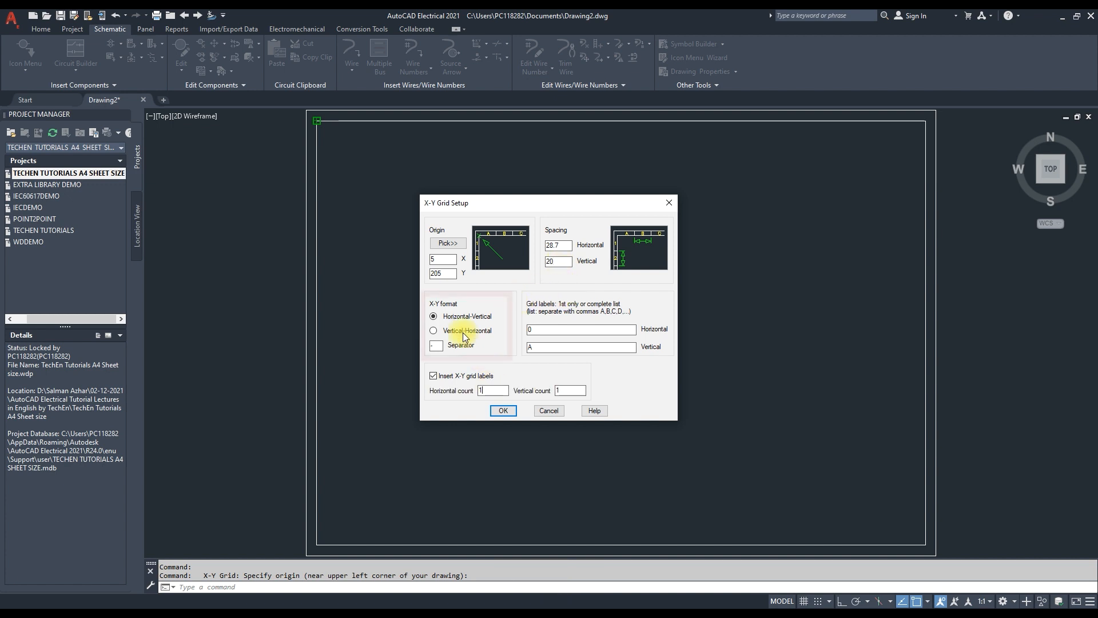
Step: Insert the X-Y grid labels with a horizontal count of 10 and a vertical count of 10
click(544, 347)
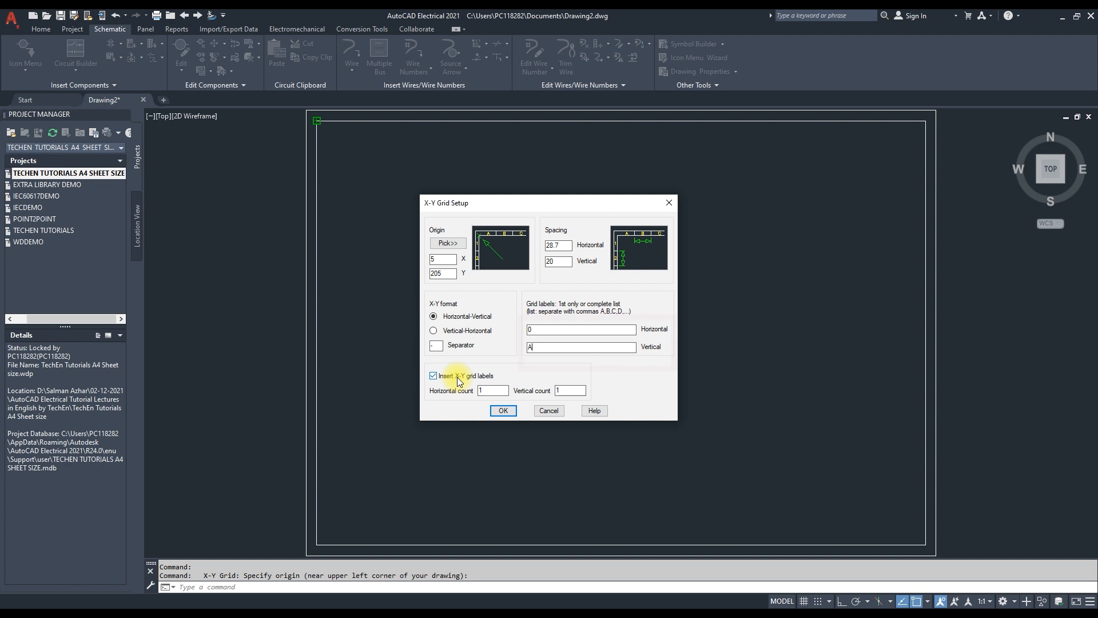
click(500, 391)
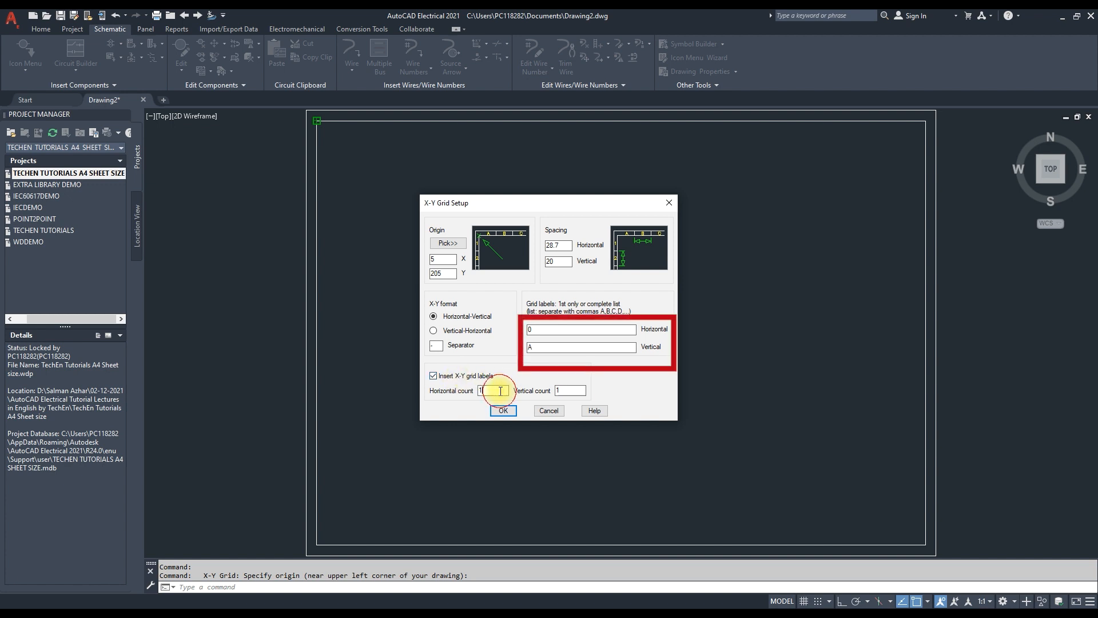
text(0)
click(568, 389)
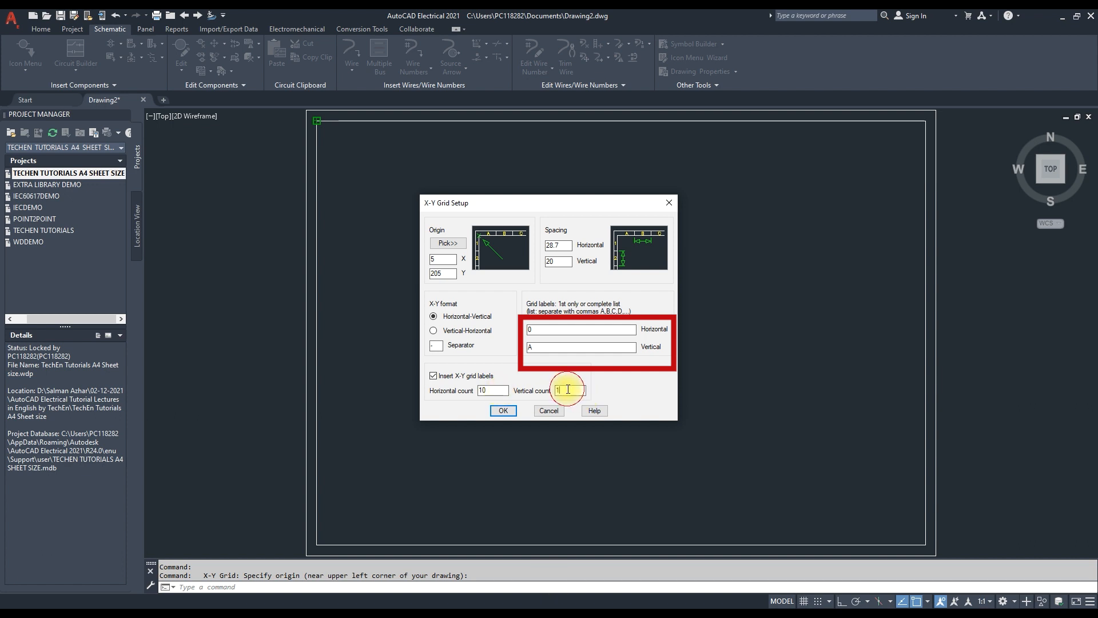
text(0)
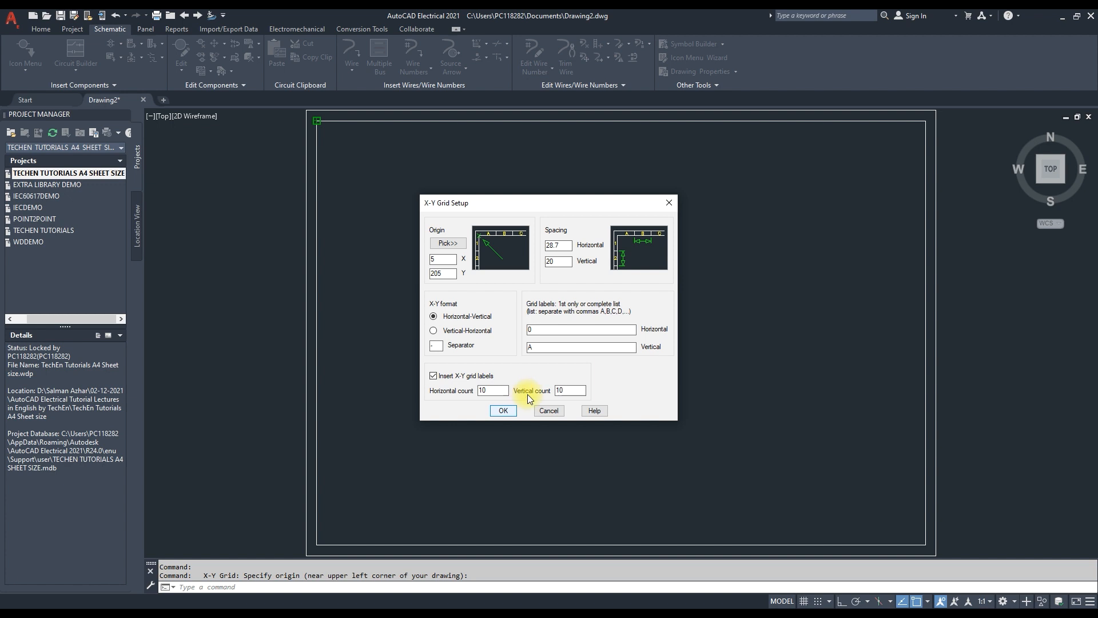
click(502, 410)
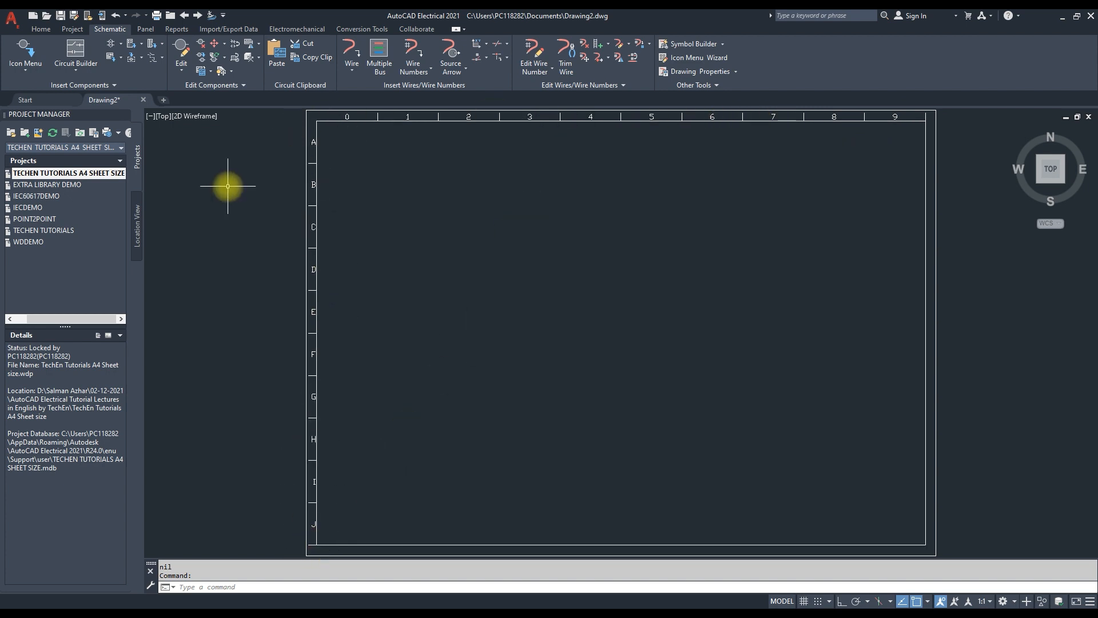
Step: Save the drawing as a drawing template file named "A4 Sheet size IEC" in the Template folder
click(11, 18)
mouse_move(73, 159)
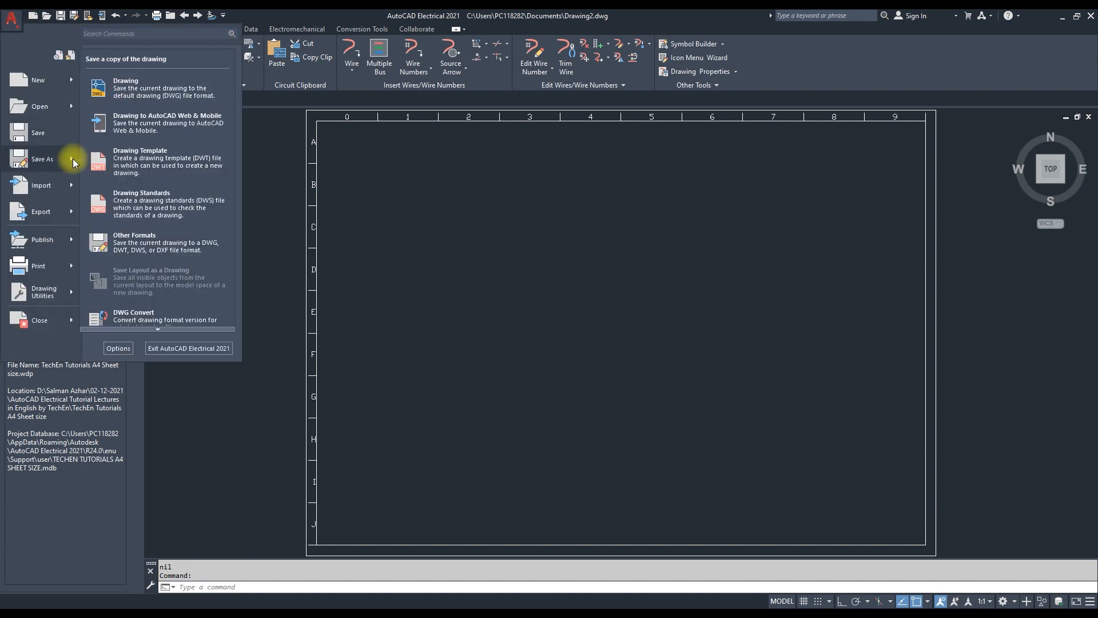
click(163, 161)
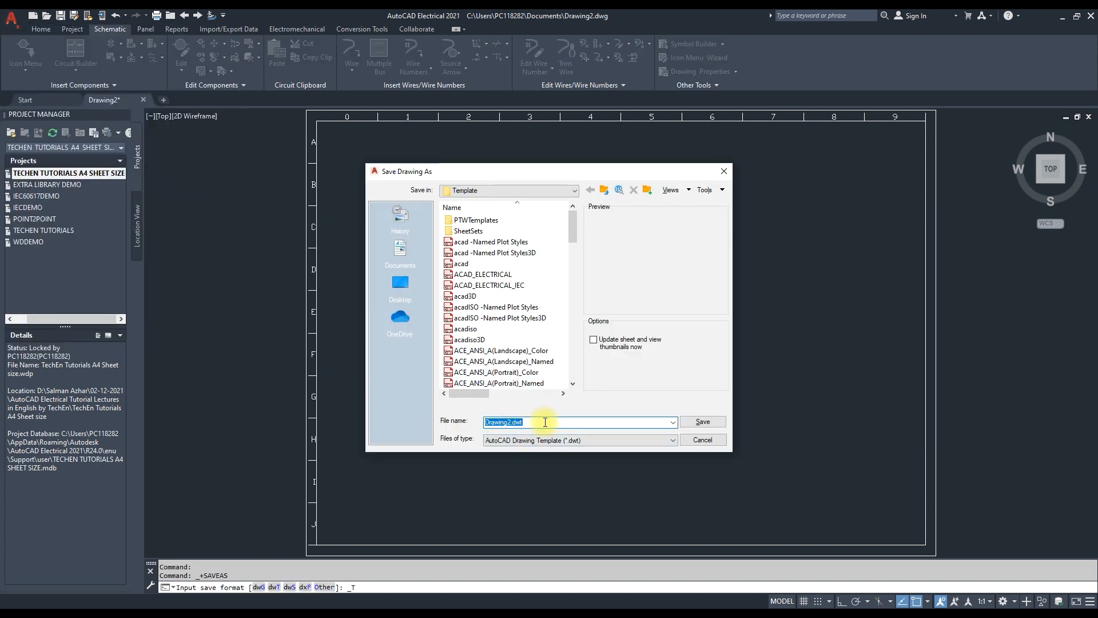
text(A4)
key(BackSpace)
key(shift+i)
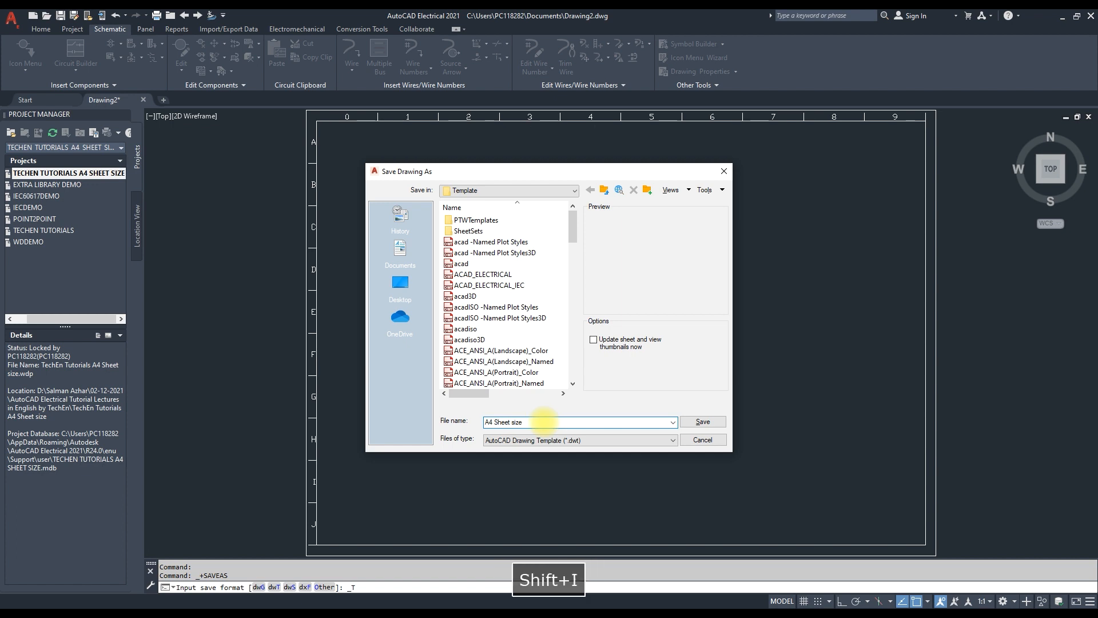
click(703, 423)
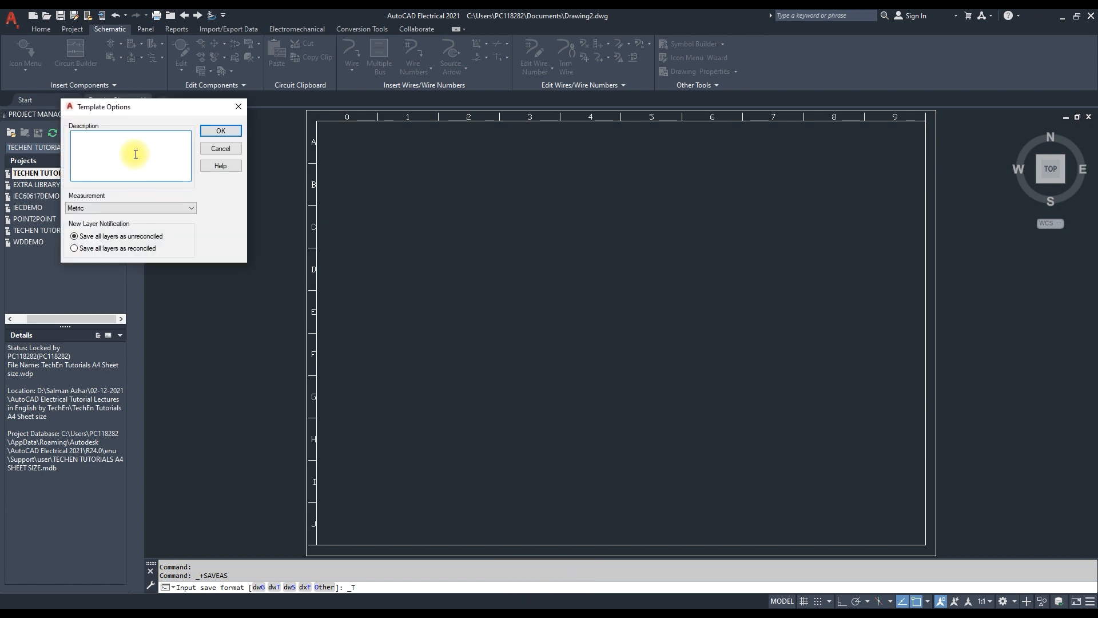
Step: Describe the template as "A3 SHEET SIZE TEMPLATE WITH IEC STANDARDS", with Metric measurement and all layers saved as reconciled
key(Caps_Lock)
text(A3 SHEET SHI)
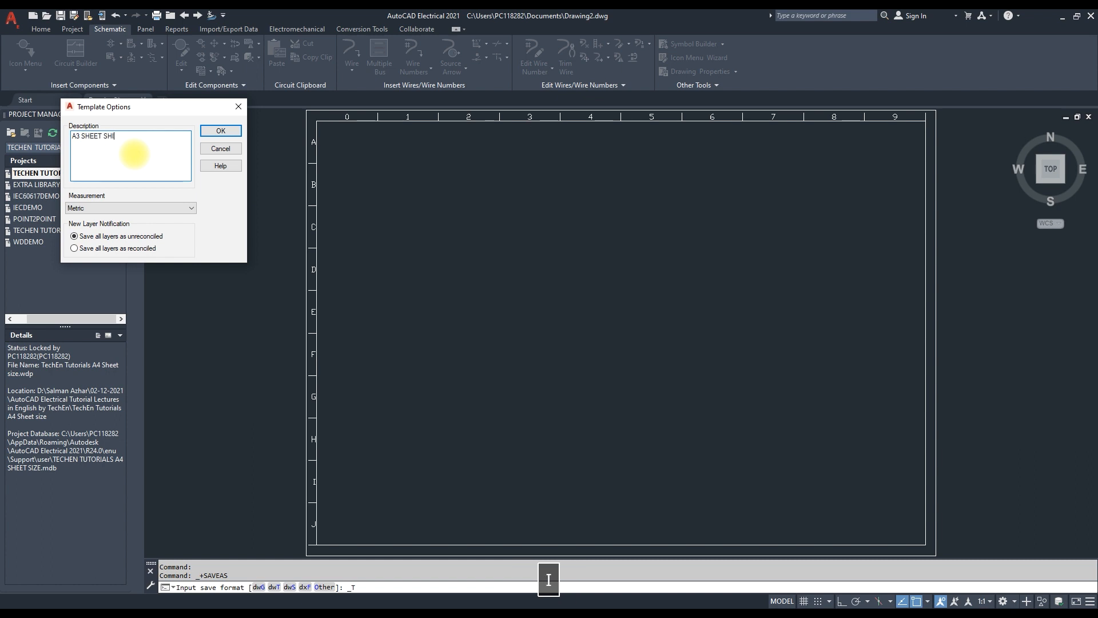
text( WITH IEC STANDARDS)
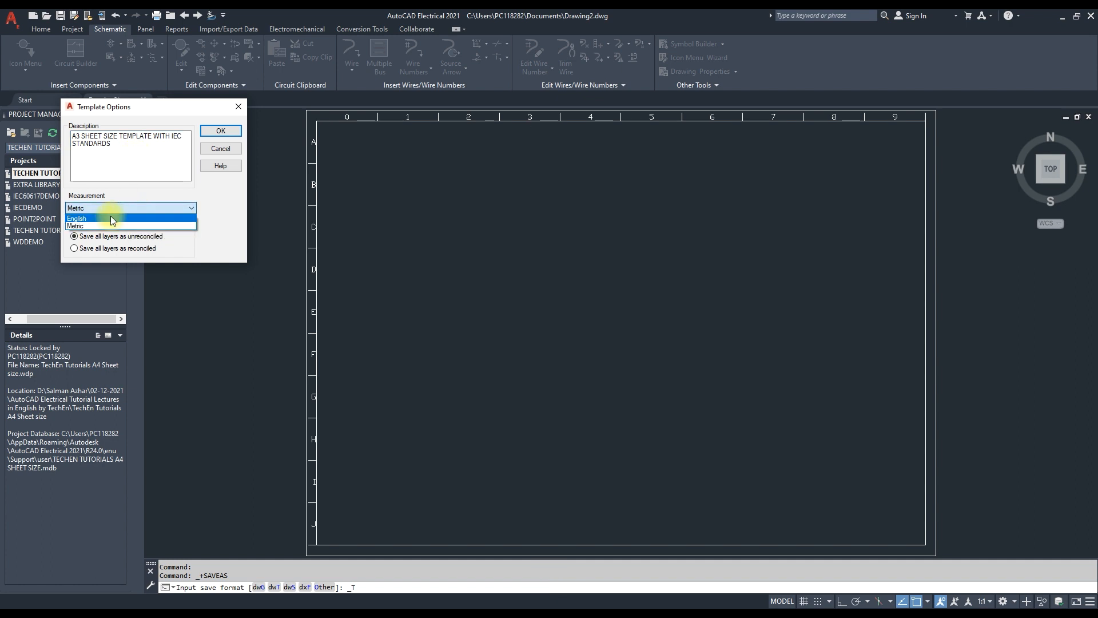
click(116, 226)
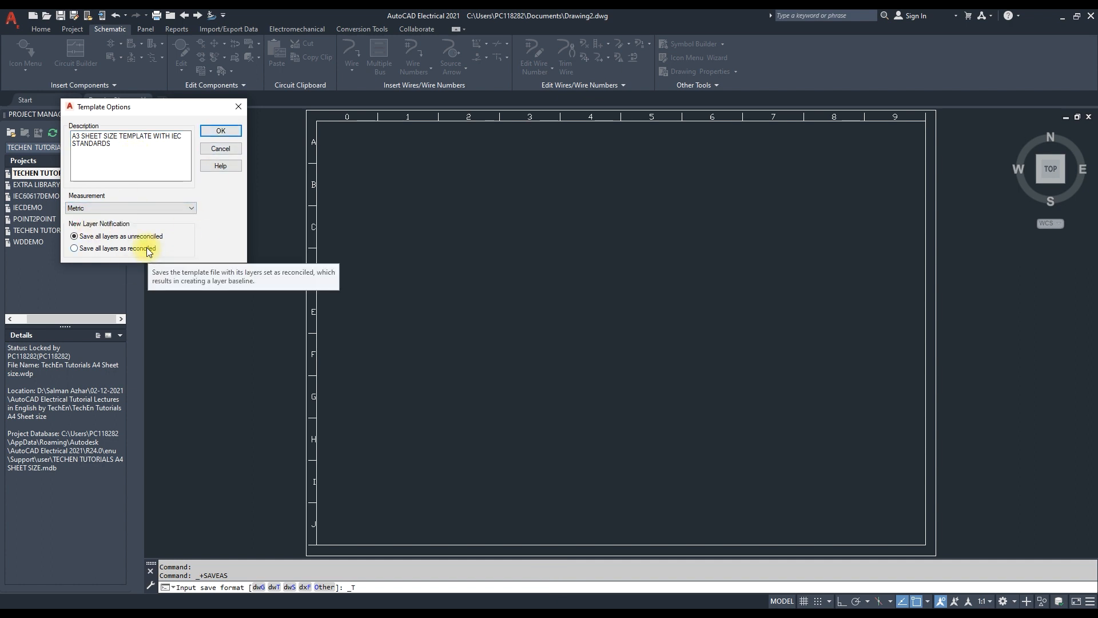
click(147, 249)
click(221, 131)
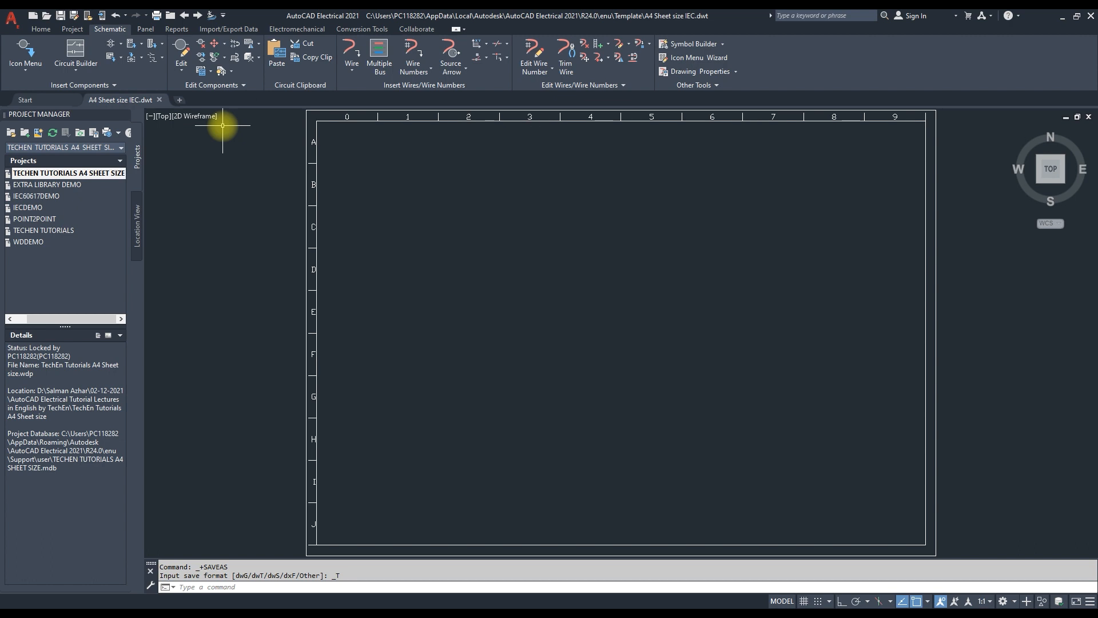
Step: Insert a horizontal wire along row B from column 0 to column 8 and a vertical wire in column 4 from row D to H
click(341, 64)
click(357, 187)
click(829, 186)
key(Return)
click(572, 266)
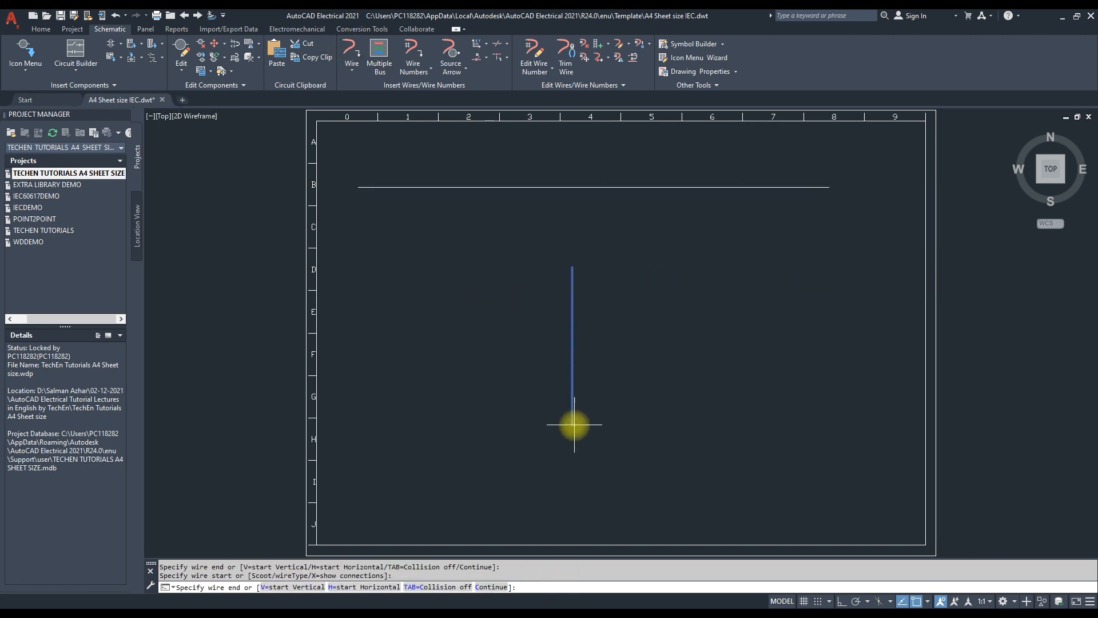
click(574, 425)
key(Return)
click(465, 69)
click(475, 113)
key(Escape)
Step: Insert sequential wire numbers starting at 1 on the horizontal and vertical wires, picking the wires individually
right_click(705, 186)
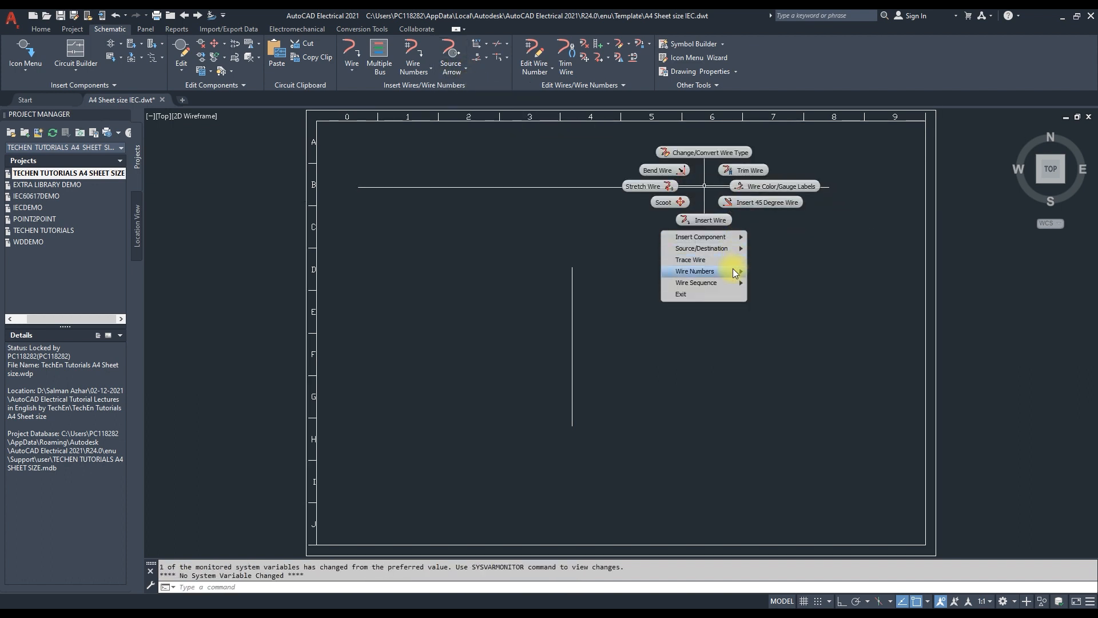
click(760, 270)
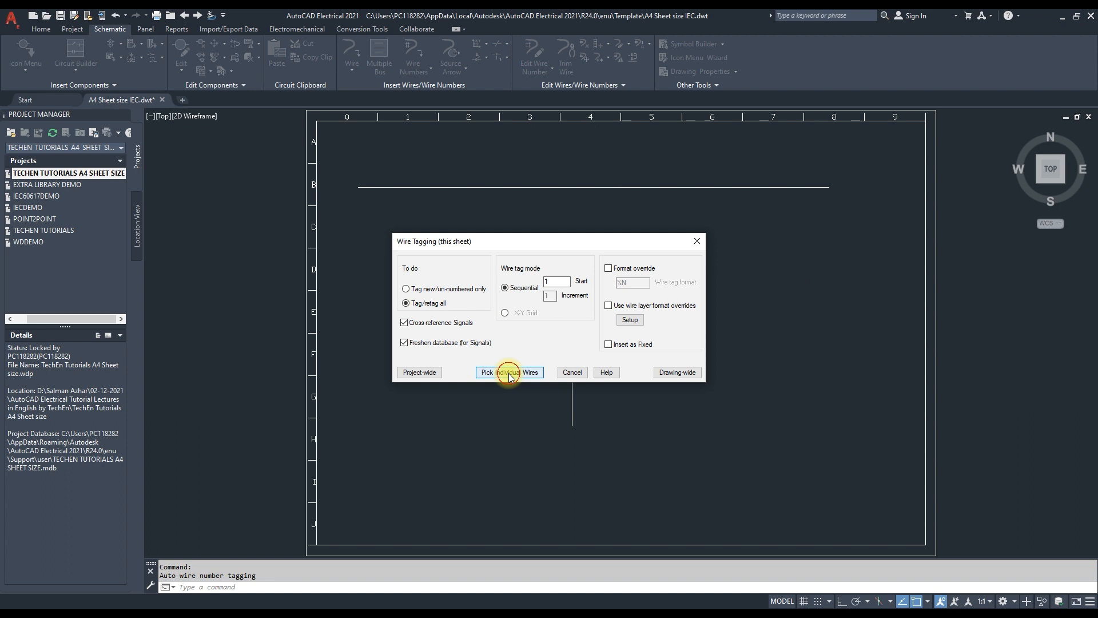
click(509, 372)
click(590, 187)
click(572, 314)
key(Return)
click(654, 336)
Step: Insert a source signal arrow at the right end of the horizontal wire with code SIG000 and description 240VAC
click(466, 67)
click(471, 87)
click(828, 187)
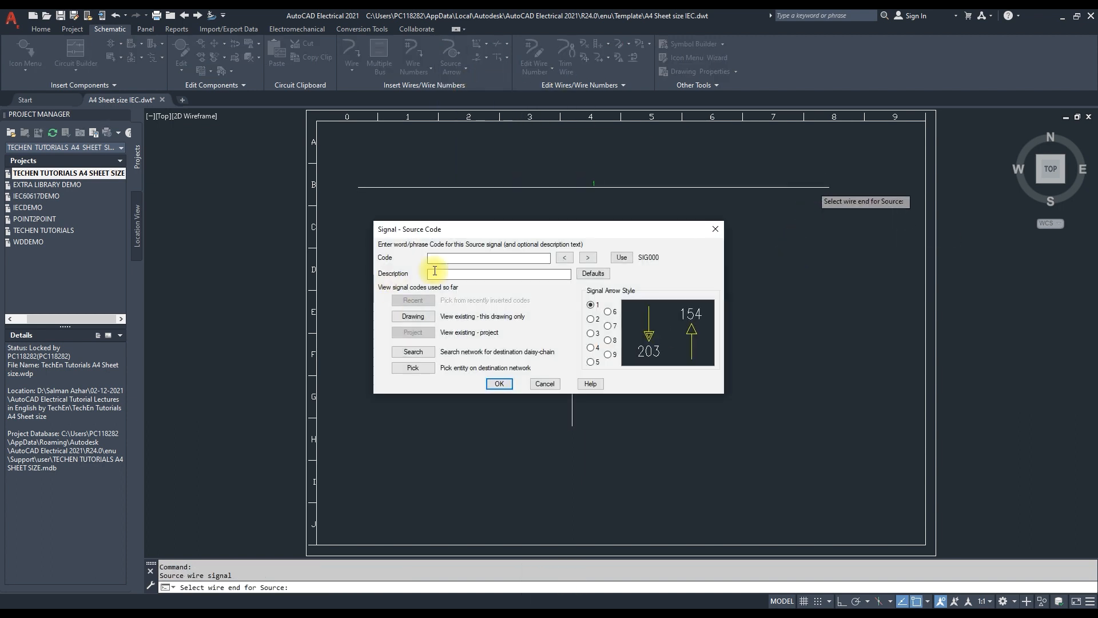
click(599, 279)
click(503, 334)
click(522, 368)
click(499, 383)
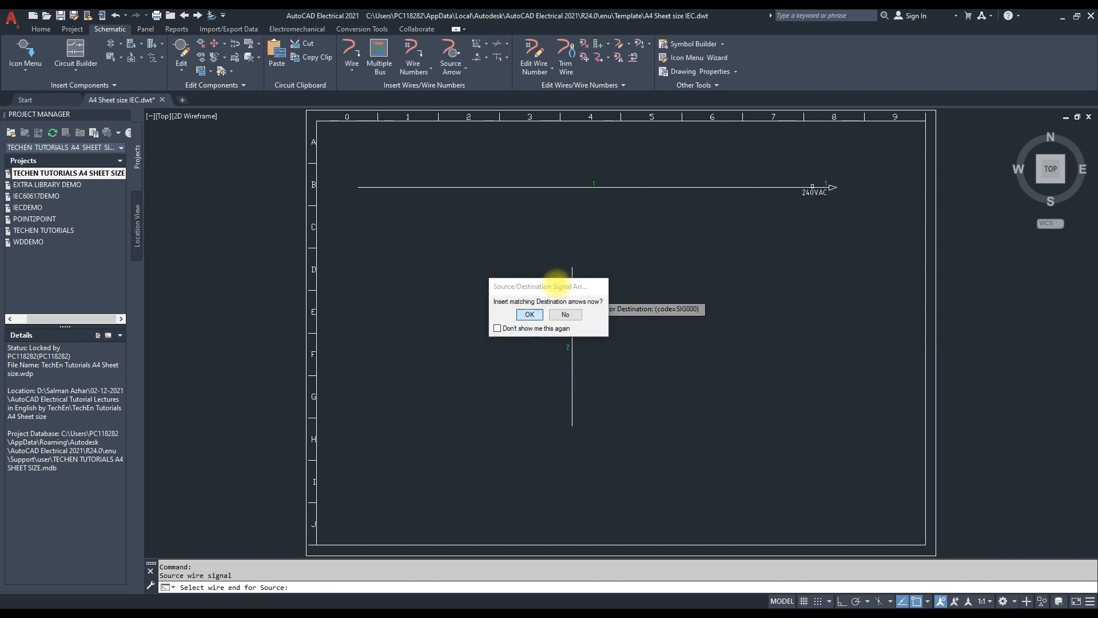
Step: Insert the matching destination arrow at the upper end of the vertical wire
click(530, 315)
click(572, 273)
key(Return)
scroll(578, 250, up, 8)
scroll(490, 280, down, 6)
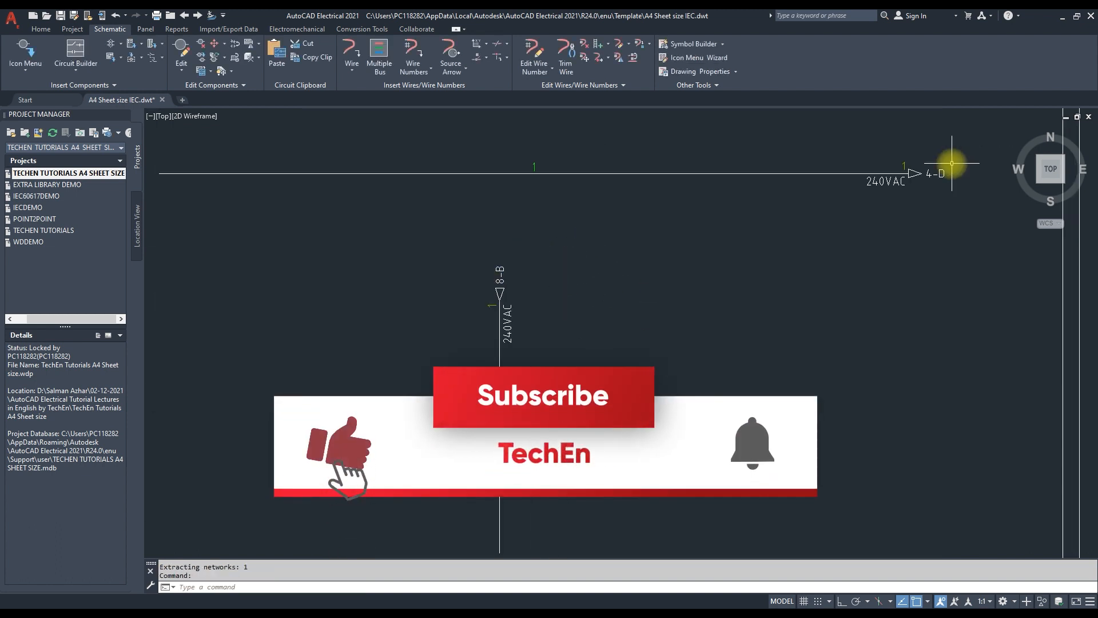